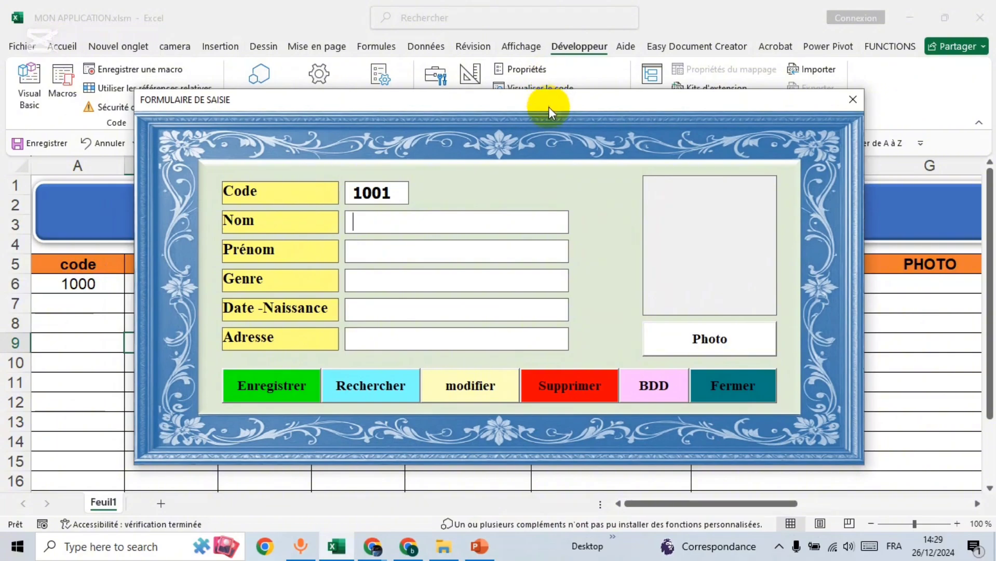
# - Fill in the person's last name and first name for record 1001 in the data entry form
pyautogui.moveTo(554, 102)
pyautogui.mouseDown()
pyautogui.moveTo(547, 115)
pyautogui.moveTo(551, 84)
pyautogui.mouseUp()
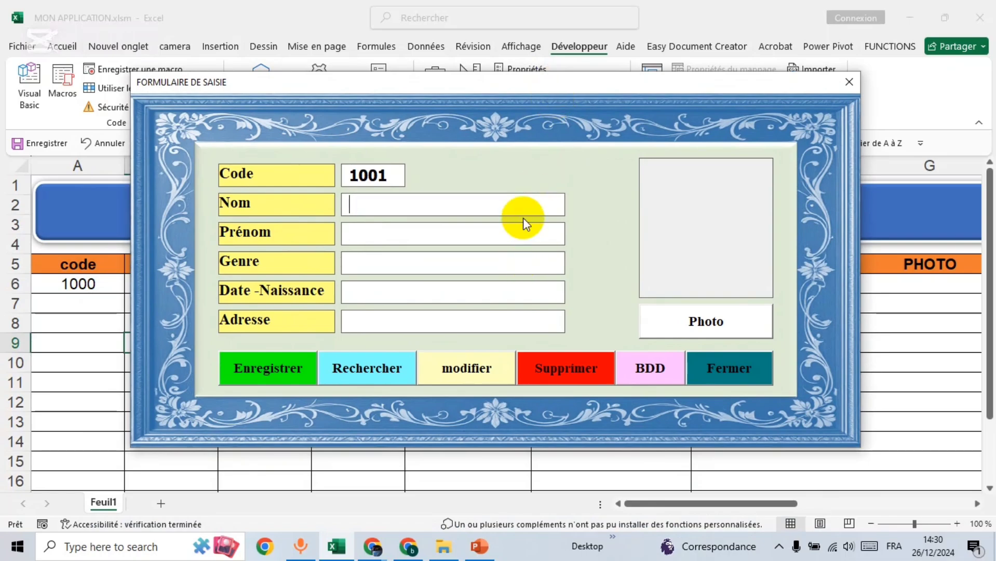
pyautogui.write('ja')
pyautogui.press('BackSpace')
pyautogui.write('ean')
pyautogui.press('Tab')
pyautogui.write('du')
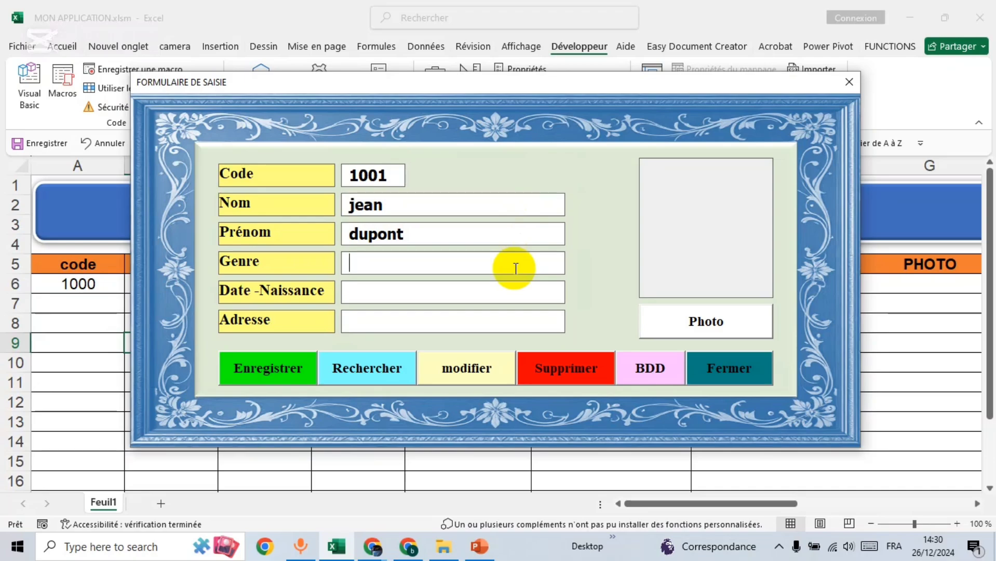
# - Enter Mas as the gender, fill in the date of birth, and set the address to France
pyautogui.write('Mas')
pyautogui.click(492, 293)
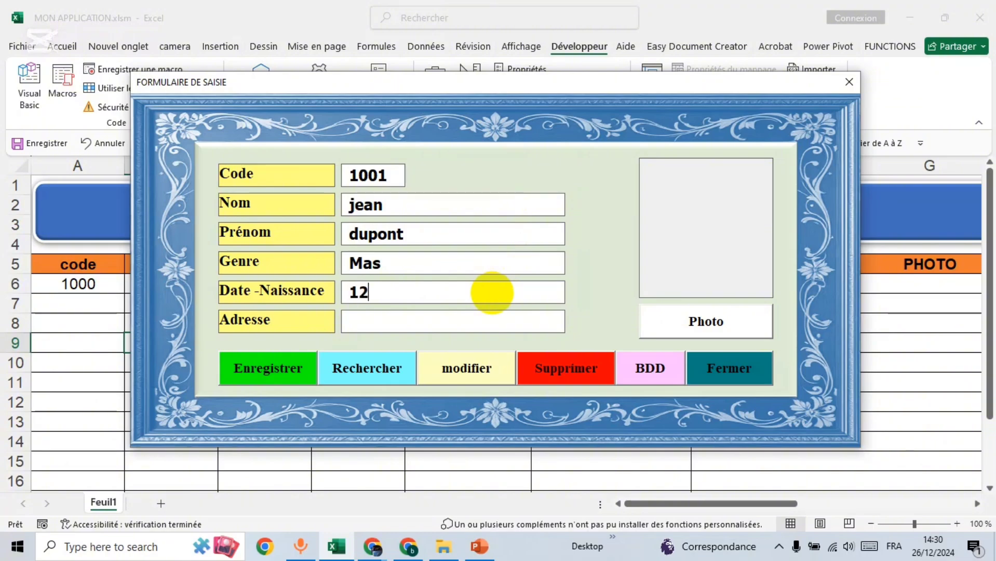
pyautogui.write('12/12/1980')
pyautogui.click(472, 323)
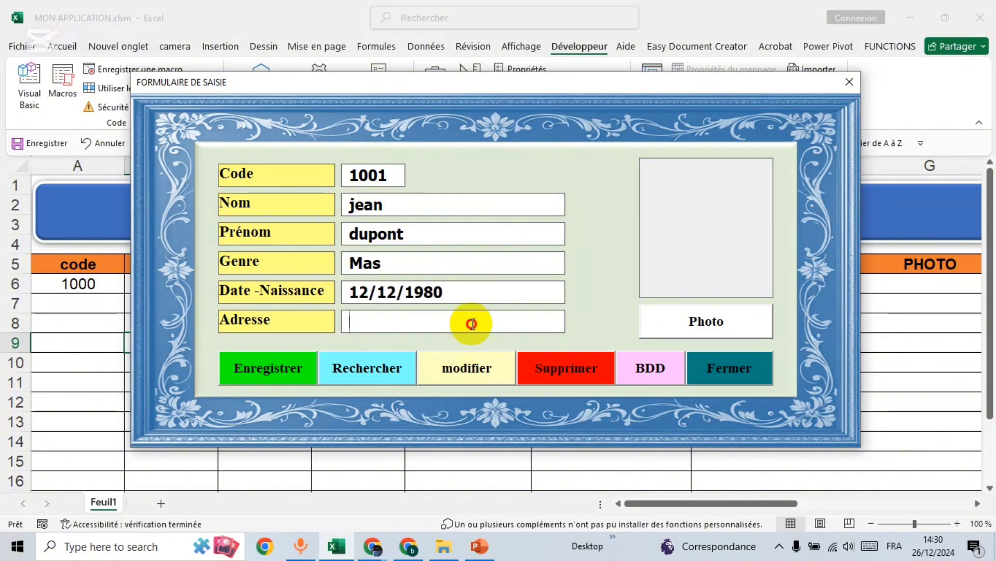
pyautogui.write('France')
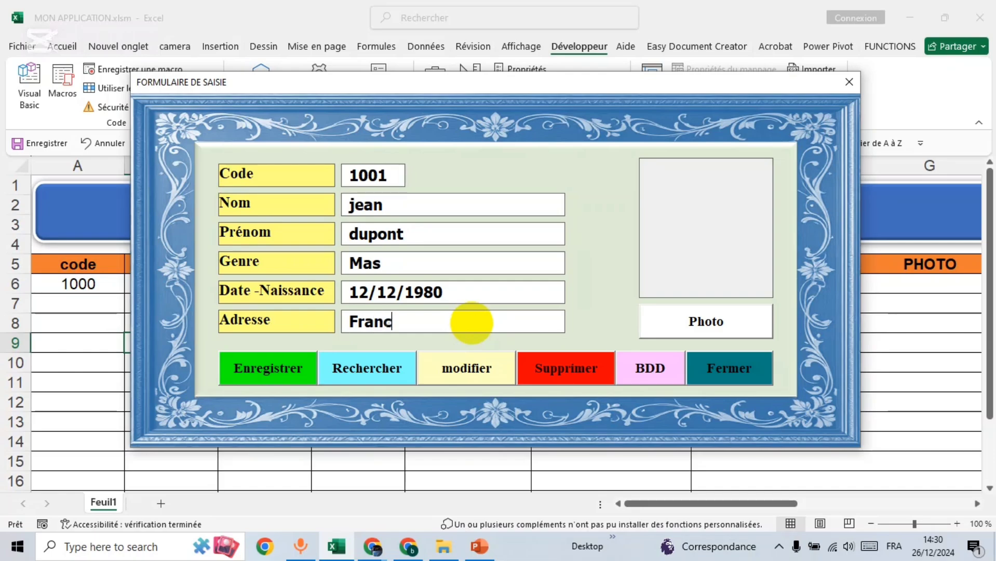
# - Attach the pizza image from the Downloads folder as the record's photo and save the record to the sheet
pyautogui.click(721, 321)
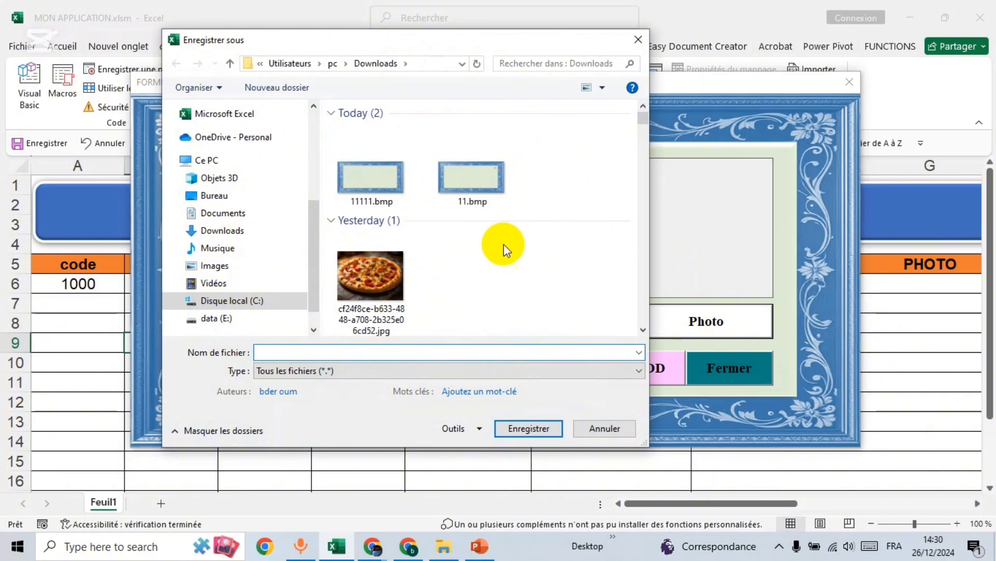
pyautogui.click(384, 282)
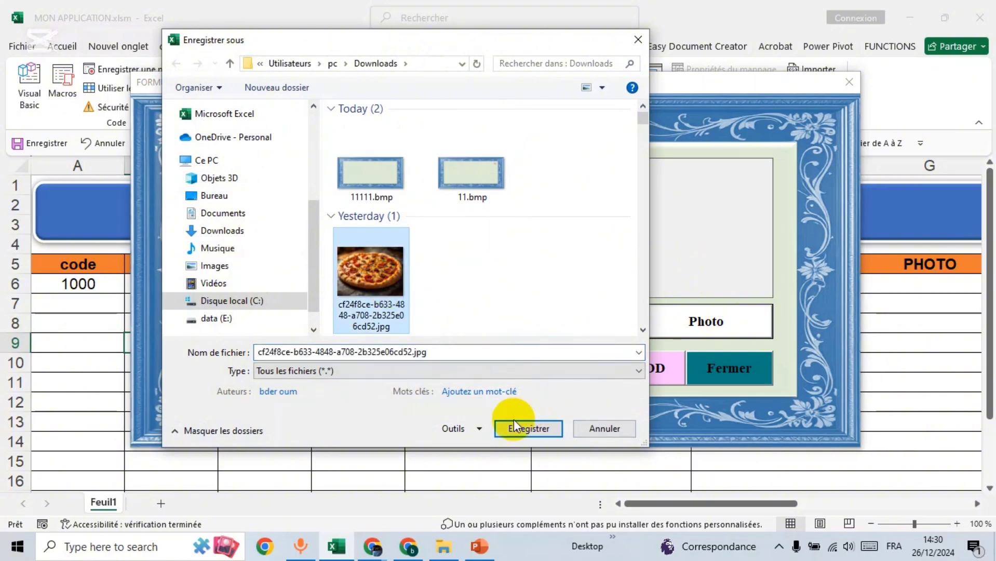
pyautogui.click(528, 428)
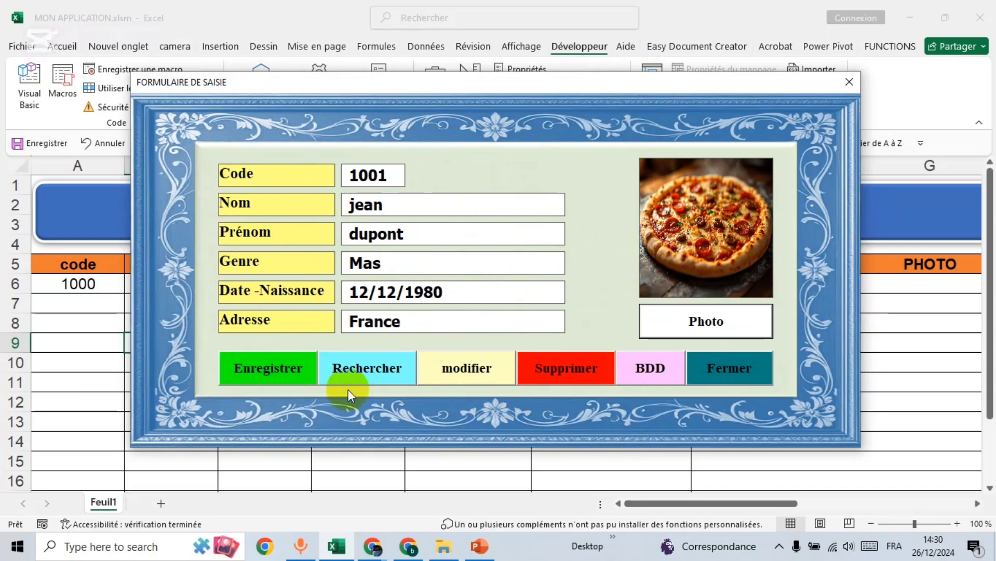
pyautogui.click(281, 379)
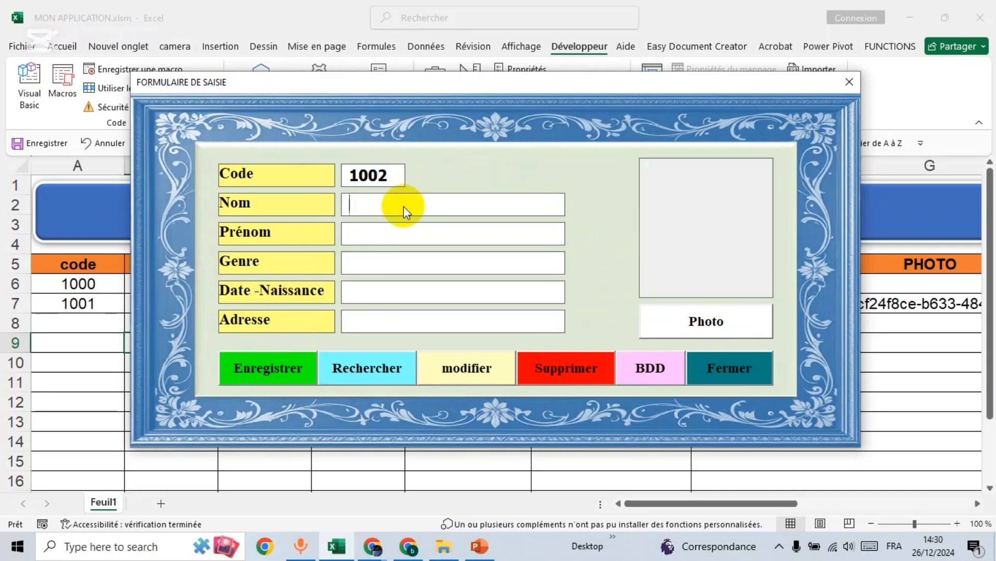
# - Move the form off the table to check the saved record in row 7, and bring it back
pyautogui.moveTo(407, 96); pyautogui.dragTo(354, 384)
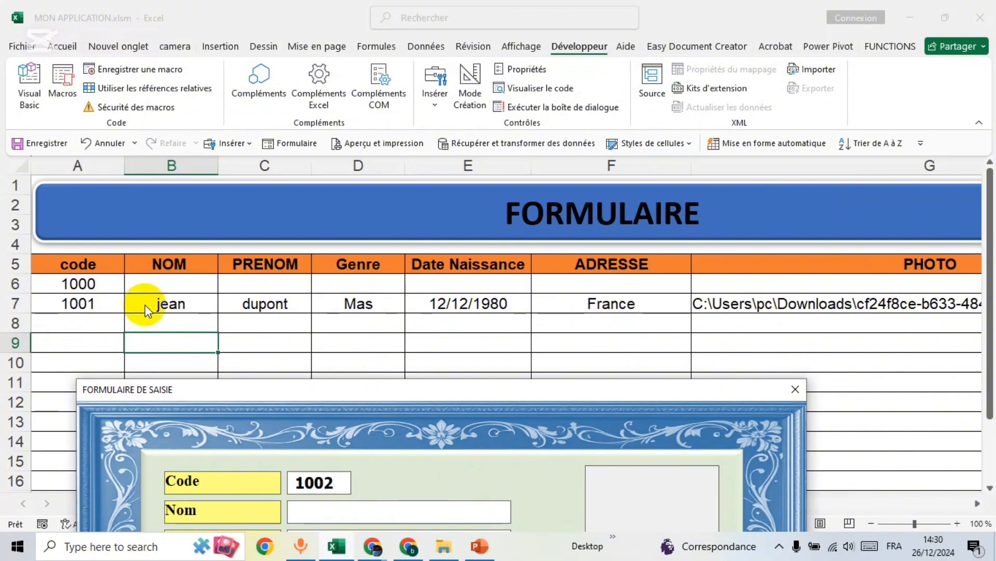
pyautogui.moveTo(468, 385); pyautogui.dragTo(480, 138)
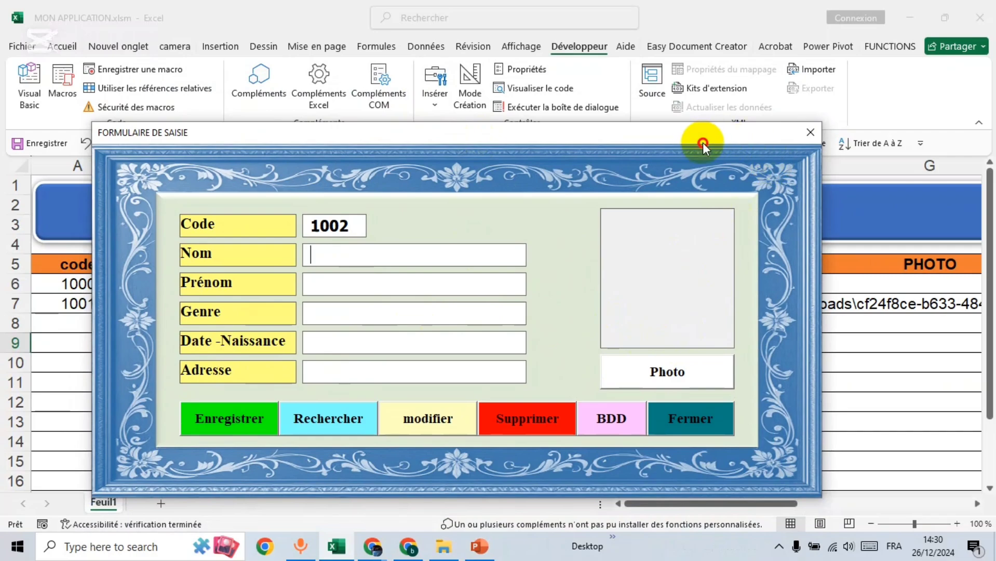
pyautogui.moveTo(703, 142); pyautogui.dragTo(726, 112)
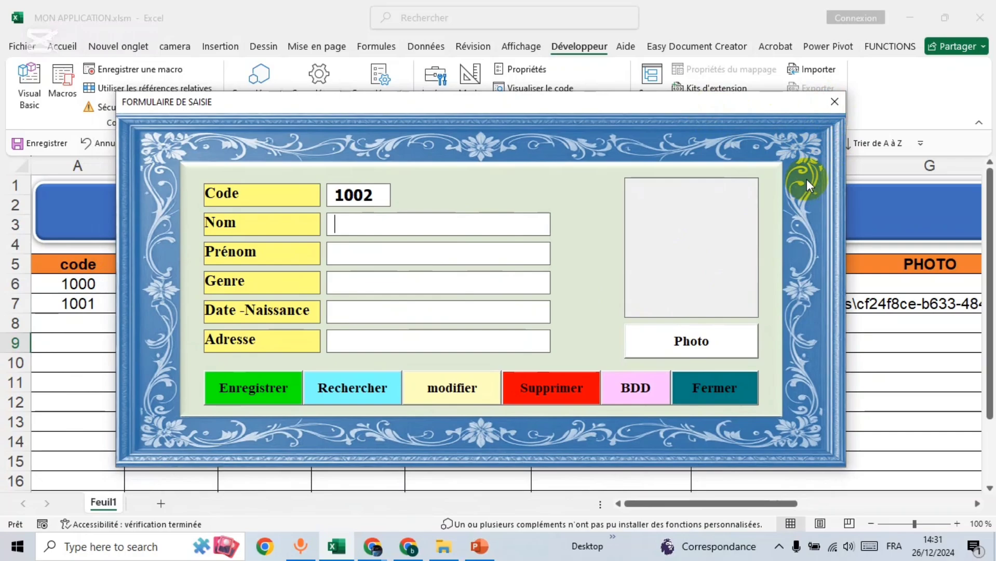
# - Close the data entry form and create a new blank workbook
pyautogui.click(831, 102)
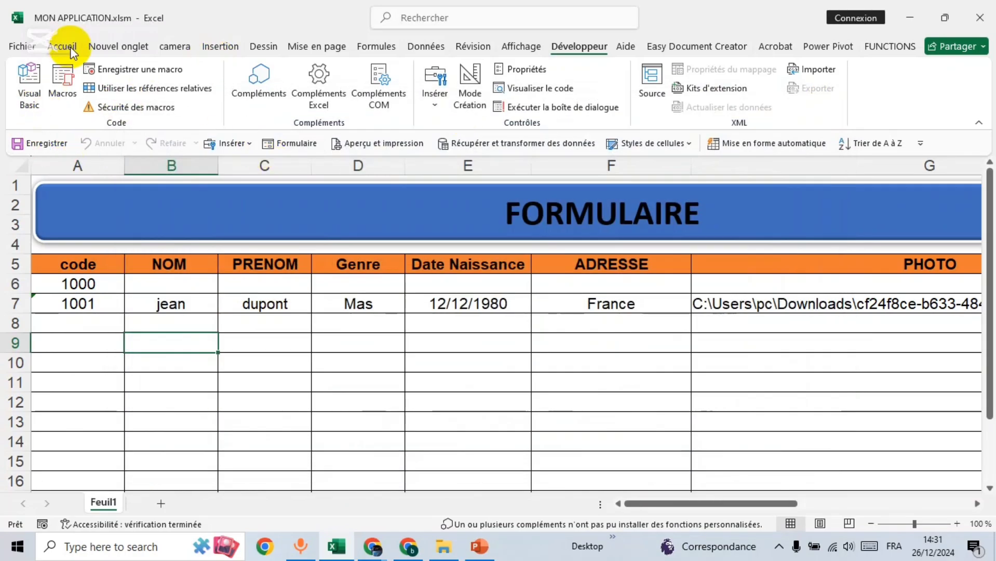
pyautogui.click(32, 52)
pyautogui.click(202, 152)
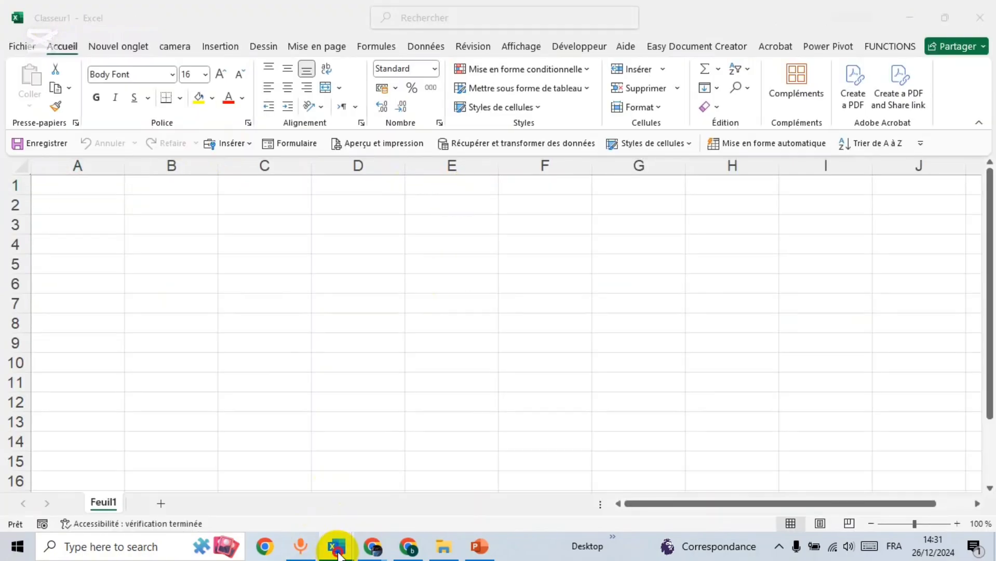
# - Close the MON APPLICATION.xlsm workbook, keeping only the blank workbook open
pyautogui.moveTo(339, 552)
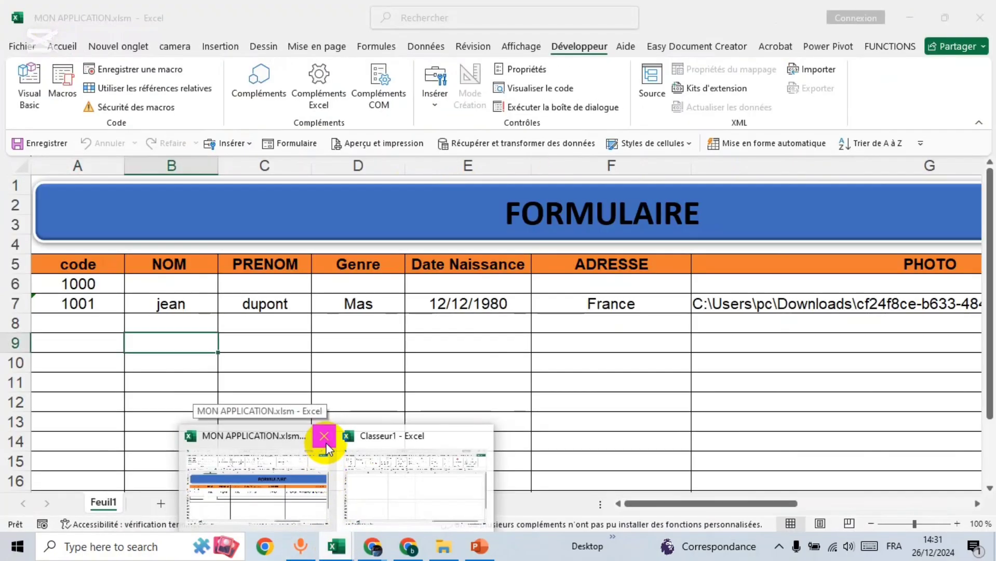
pyautogui.click(325, 436)
pyautogui.click(333, 436)
pyautogui.click(575, 311)
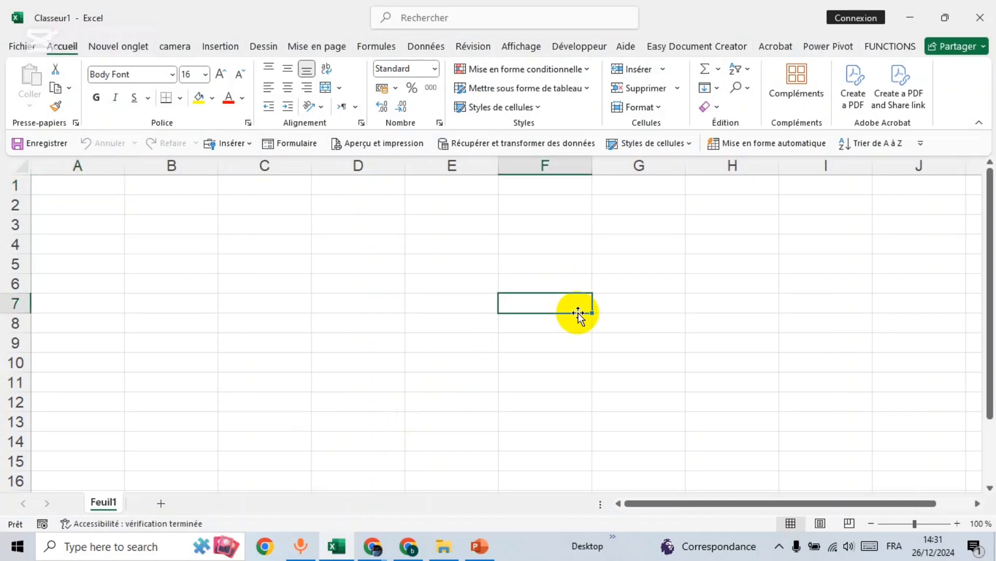
pyautogui.click(430, 244)
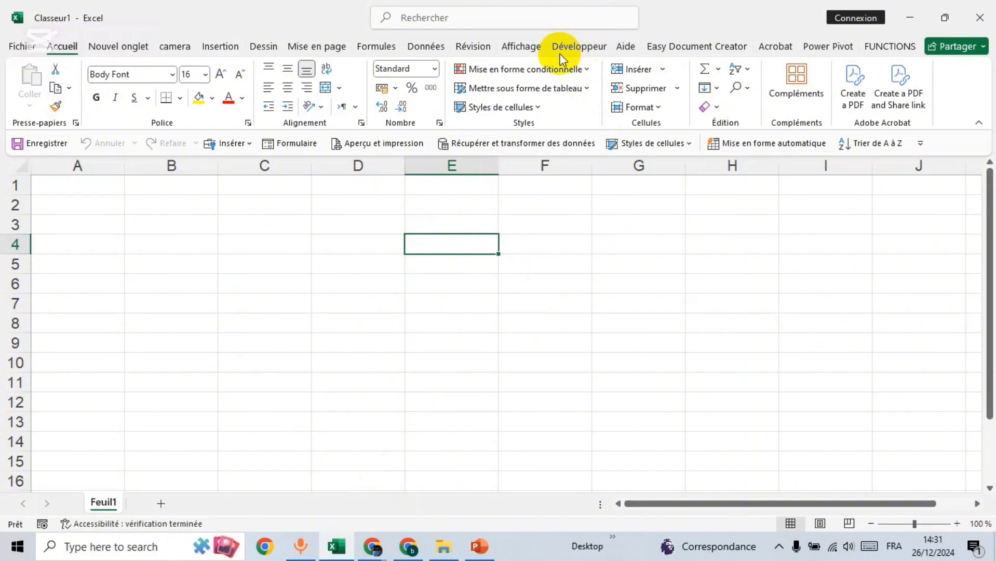
# - Check that the Développeur main tab is enabled in the ribbon customization options and accept the settings
pyautogui.rightClick(571, 109)
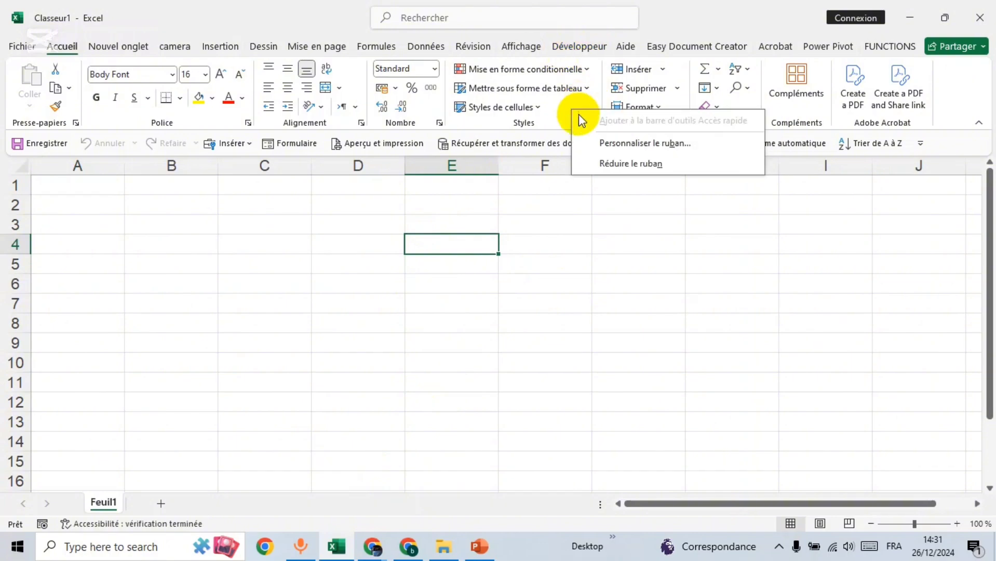
pyautogui.click(634, 143)
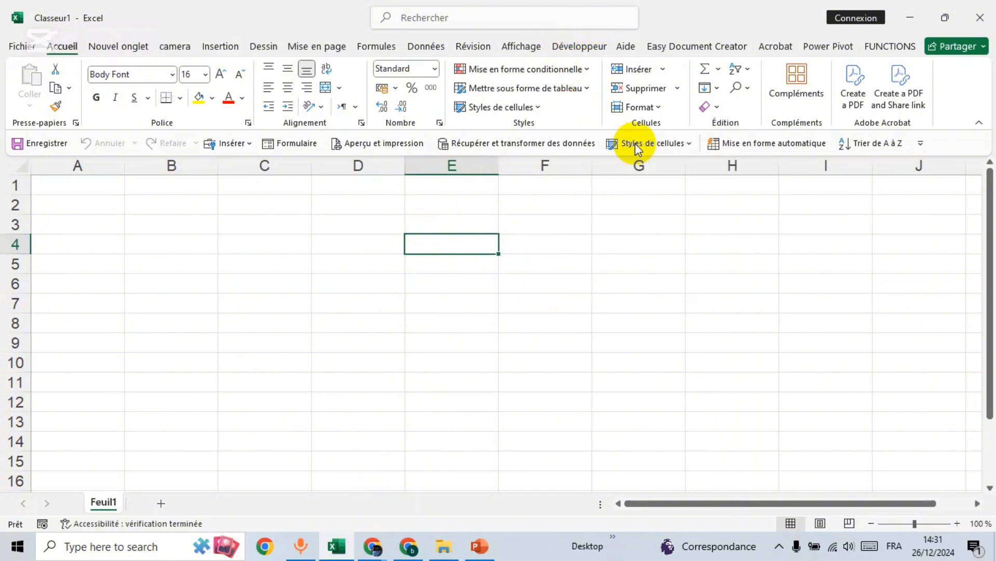
pyautogui.scroll(-3, 710, 314)
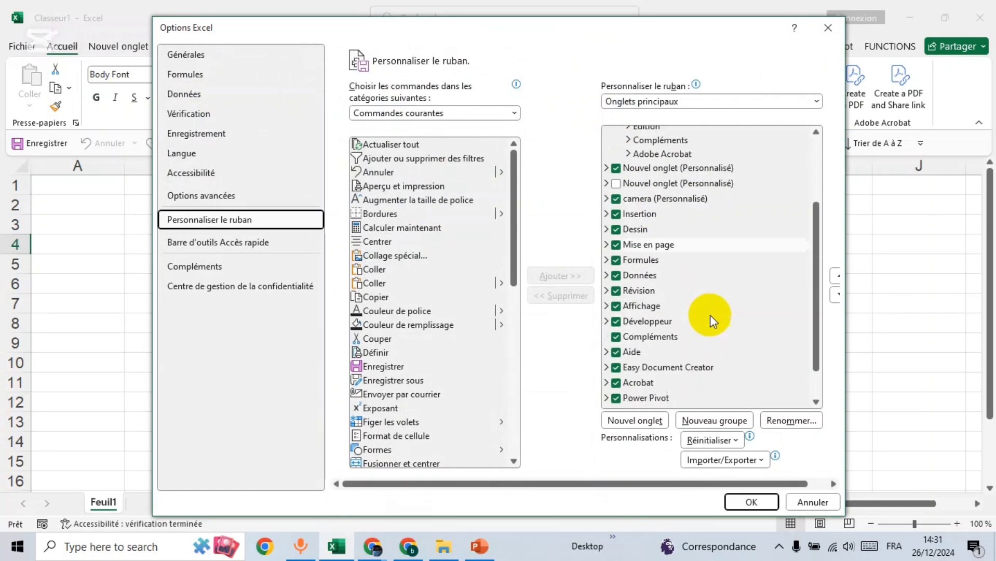
pyautogui.scroll(-1, 710, 314)
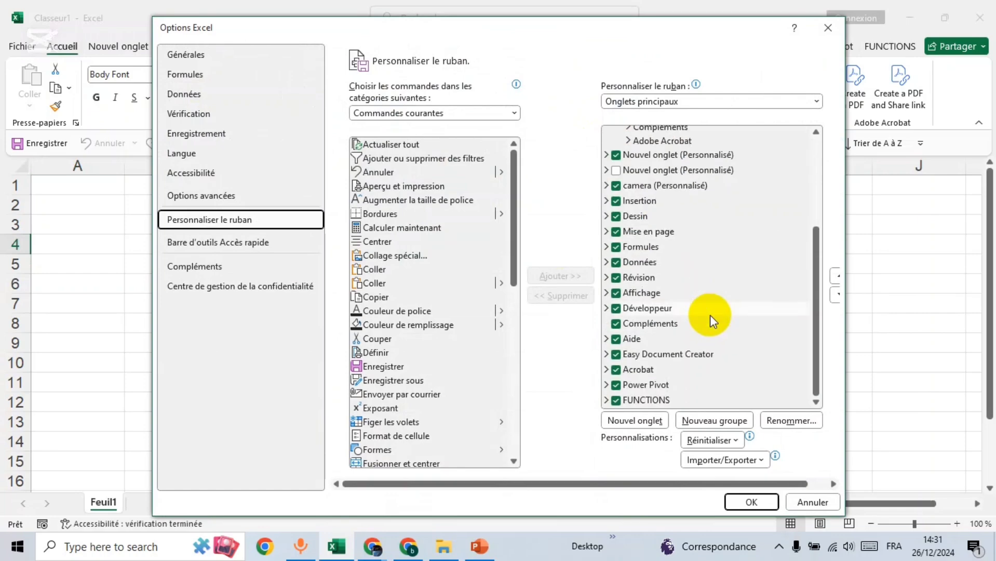
pyautogui.click(622, 311)
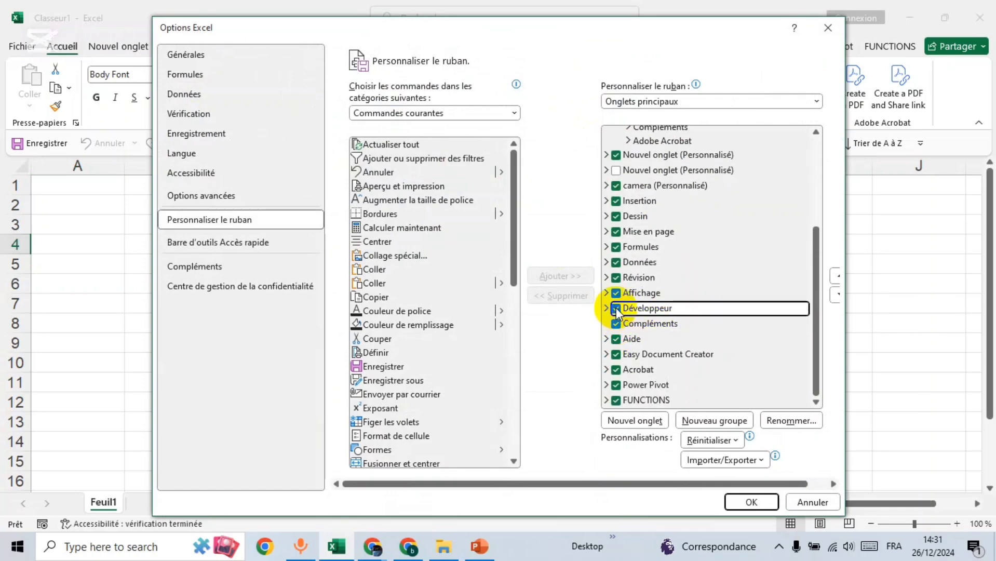
pyautogui.click(753, 504)
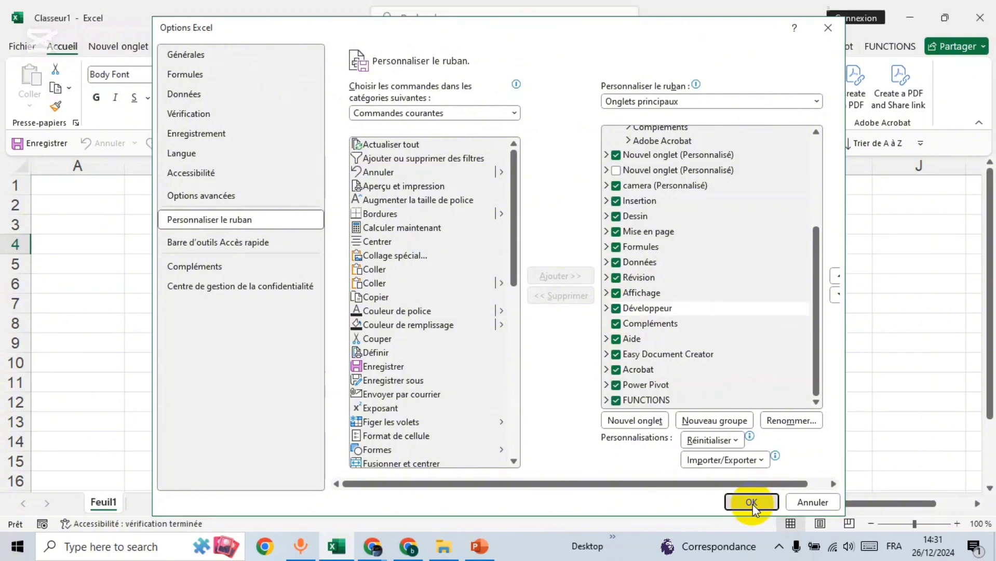
pyautogui.click(574, 286)
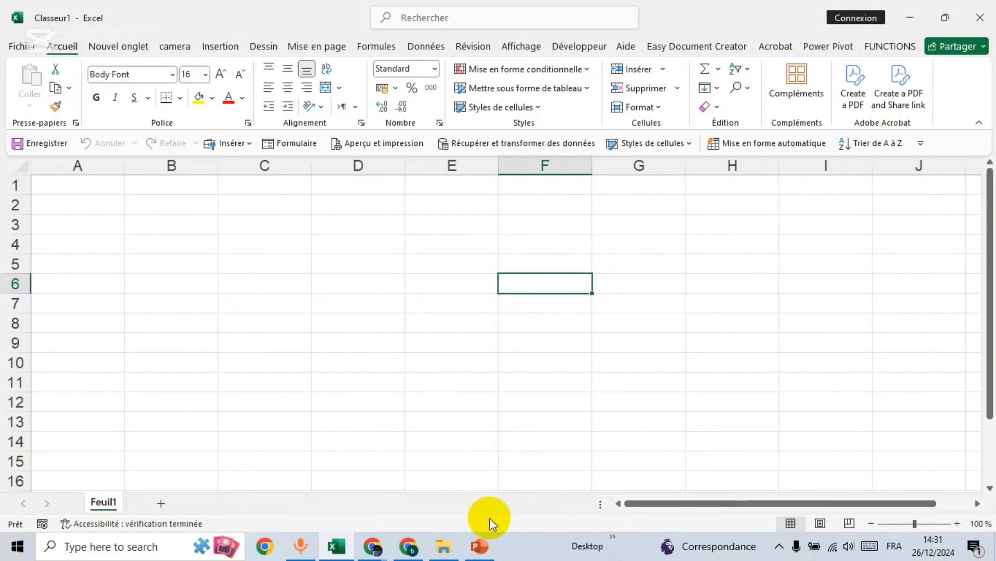
# - Switch to PowerPoint and set a custom slide size of 40 cm wide by 20 cm high, scaling the content to ensure fit
pyautogui.click(482, 546)
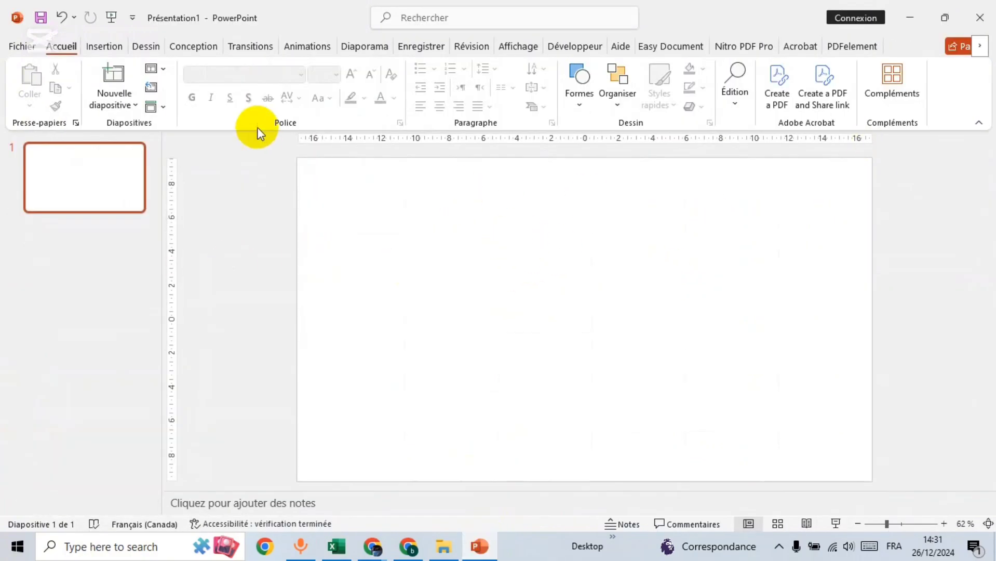
pyautogui.click(202, 52)
pyautogui.click(849, 104)
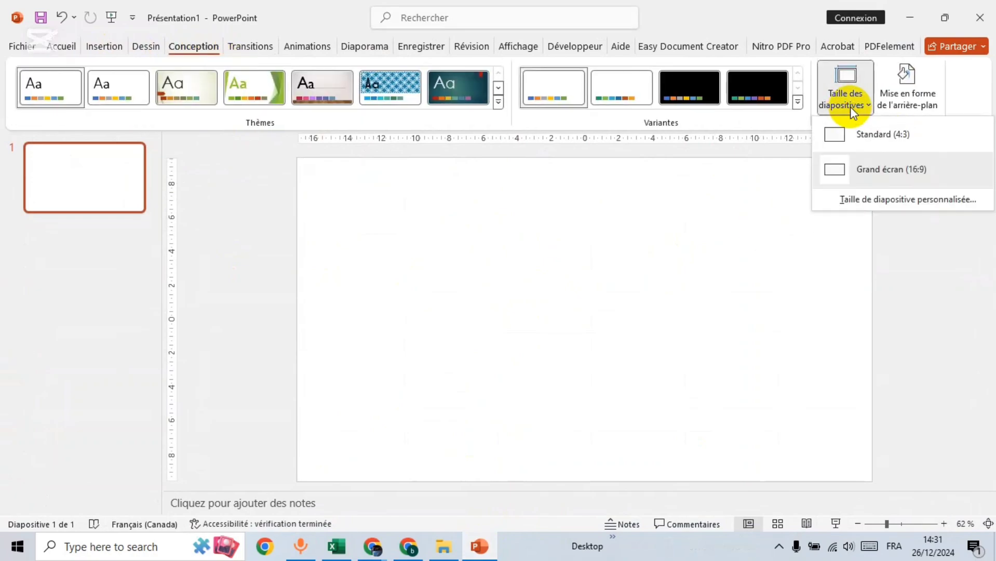
pyautogui.click(893, 201)
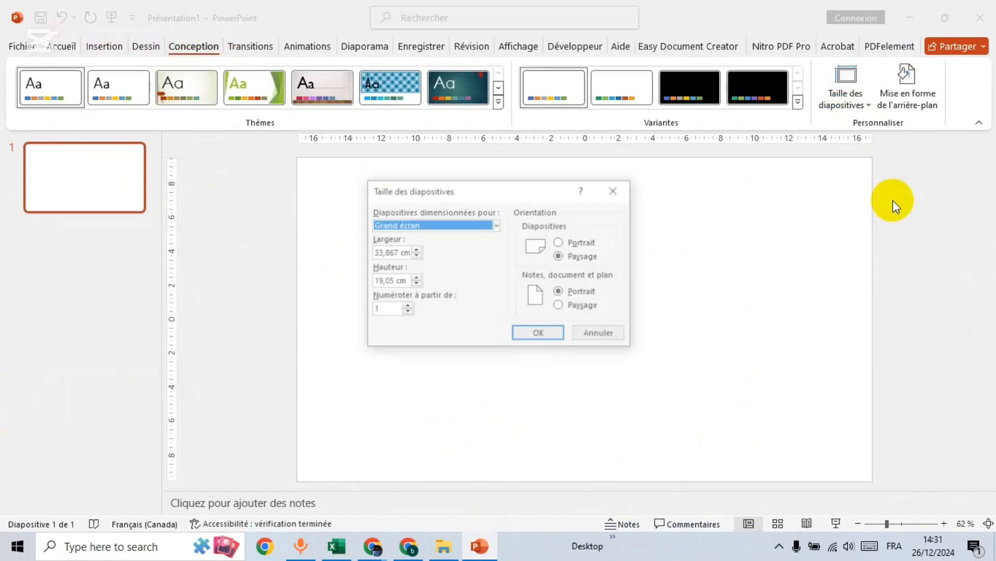
pyautogui.click(387, 253)
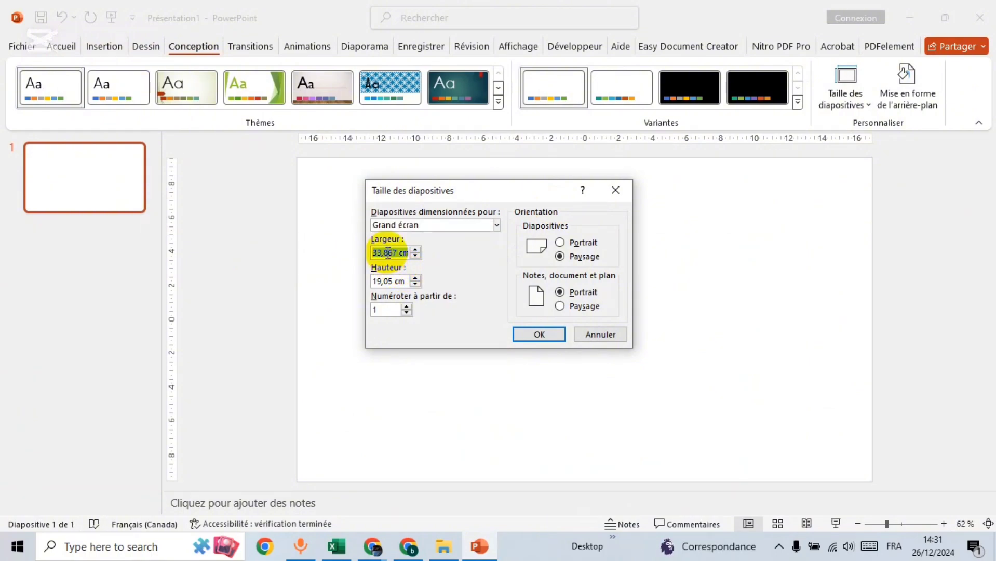
pyautogui.write('40')
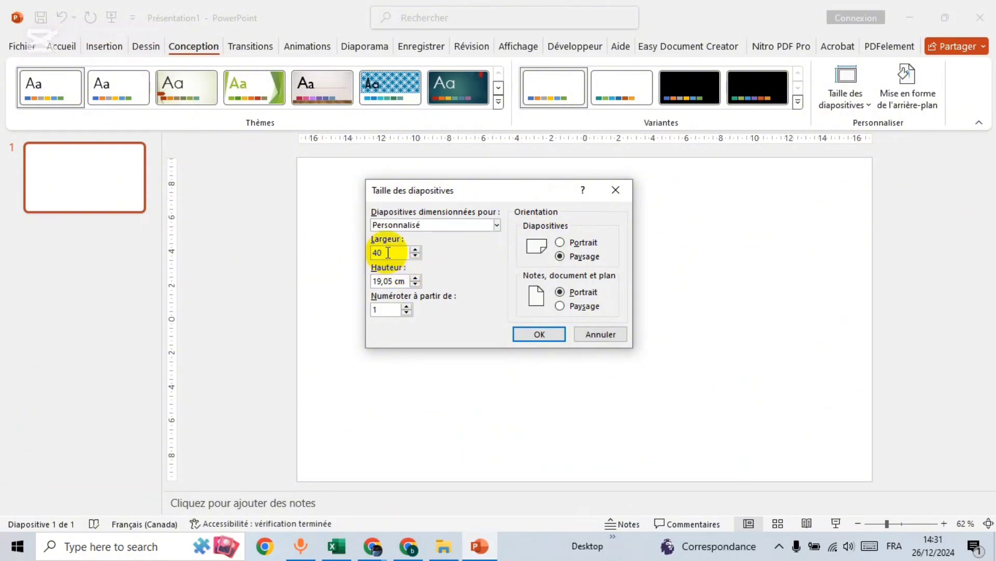
pyautogui.tripleClick(389, 282)
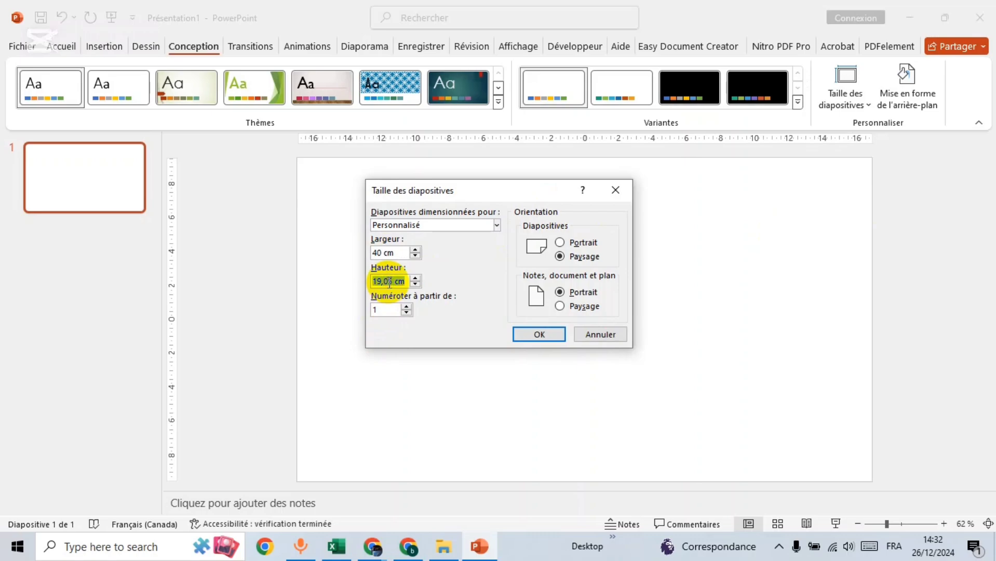
pyautogui.write('20')
pyautogui.click(522, 332)
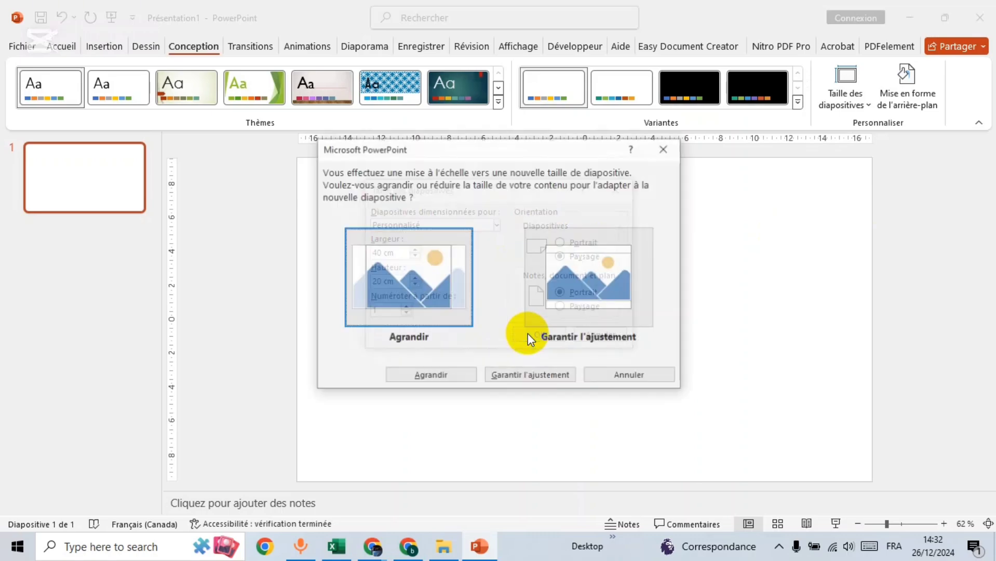
pyautogui.click(527, 376)
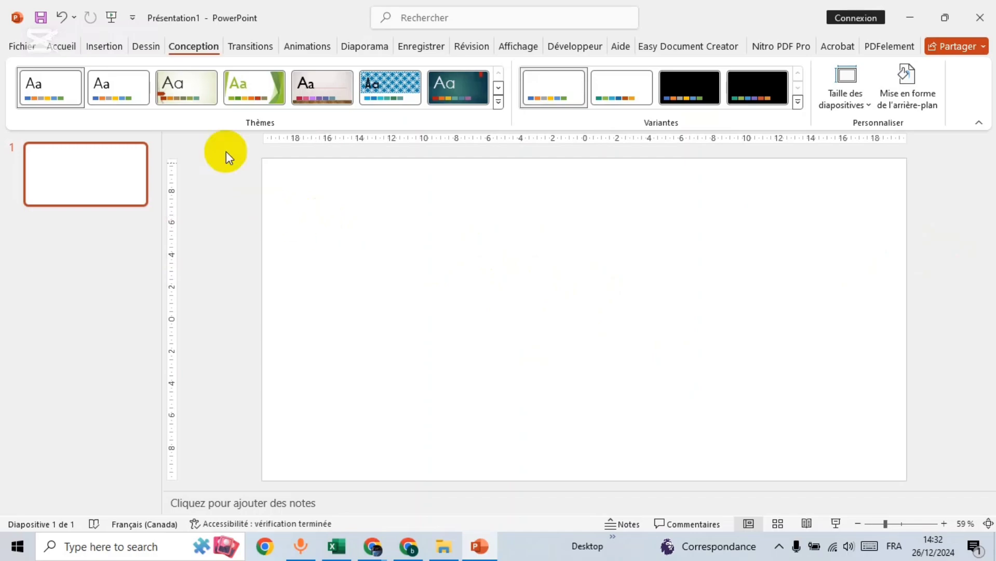
pyautogui.click(115, 51)
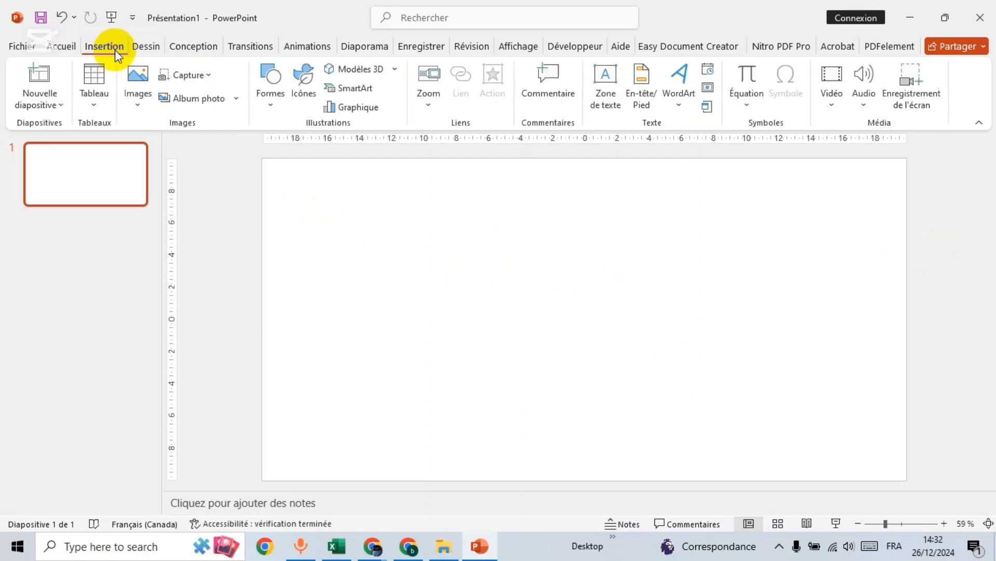
pyautogui.click(144, 110)
pyautogui.click(198, 154)
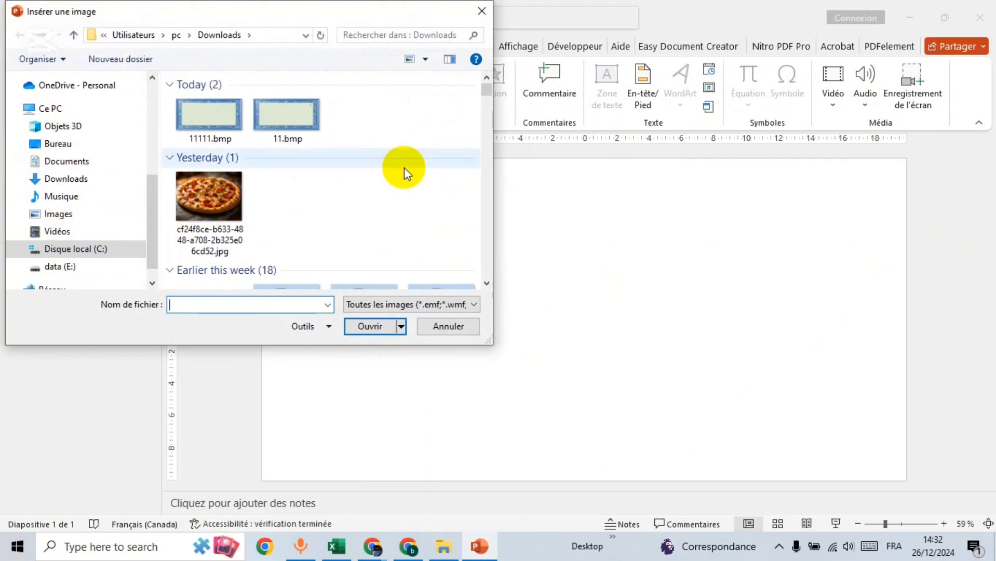
pyautogui.scroll(-5, 404, 168)
pyautogui.scroll(3, 360, 146)
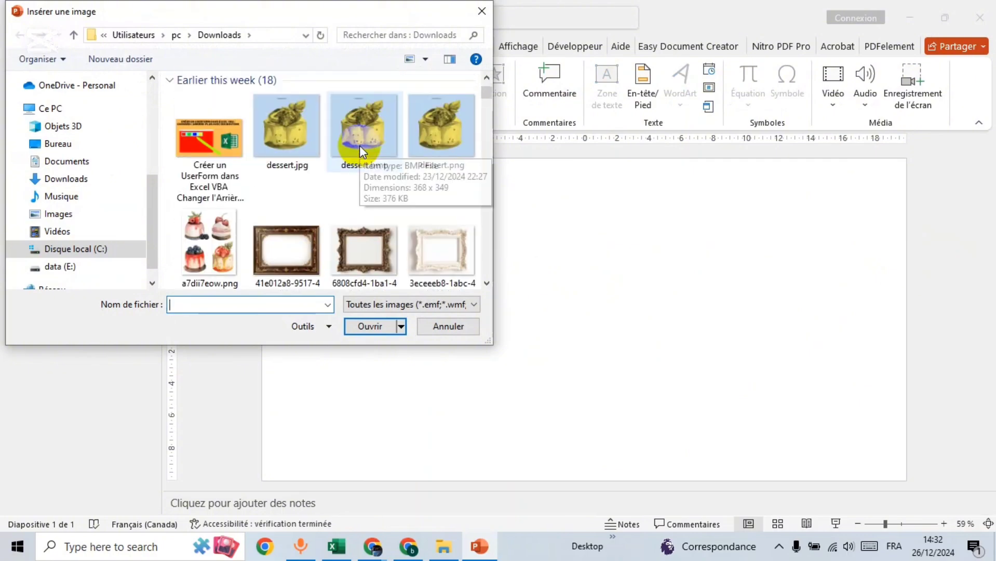
pyautogui.scroll(-2, 363, 151)
pyautogui.scroll(2, 358, 148)
pyautogui.click(307, 221)
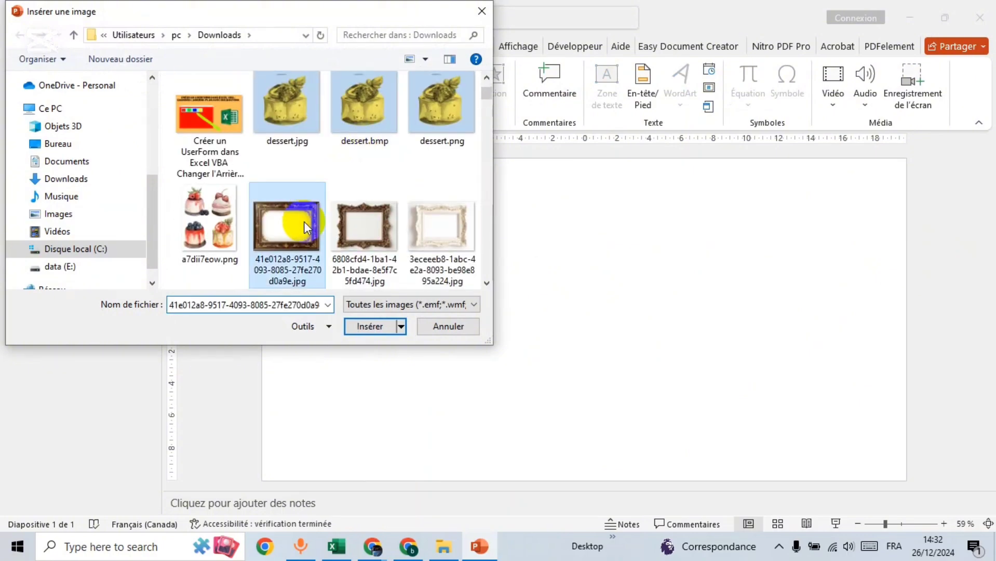
pyautogui.click(367, 328)
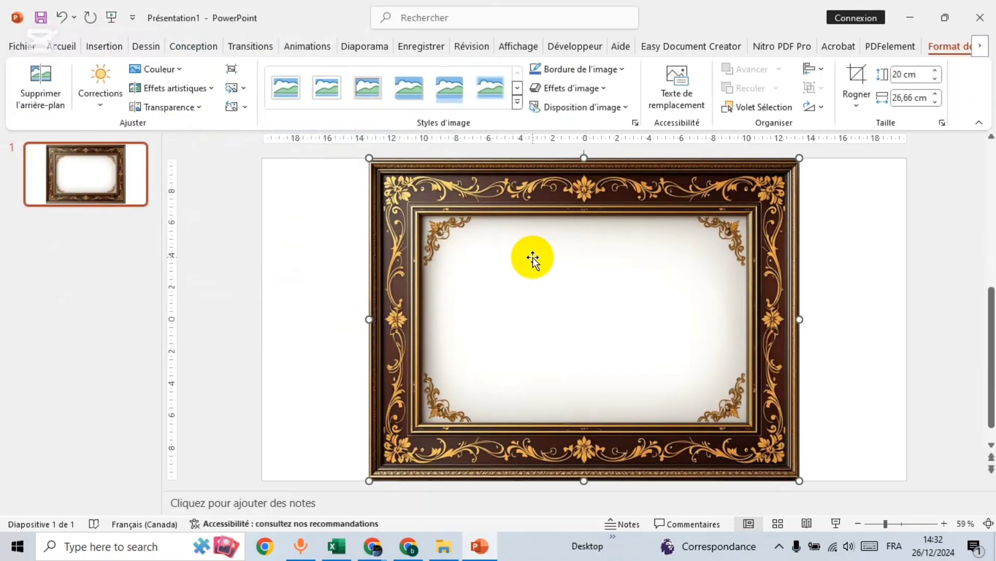
# - Align the frame picture with the slide's left edge and stretch it to 40 cm wide so it fills the slide
pyautogui.moveTo(538, 207); pyautogui.dragTo(445, 206)
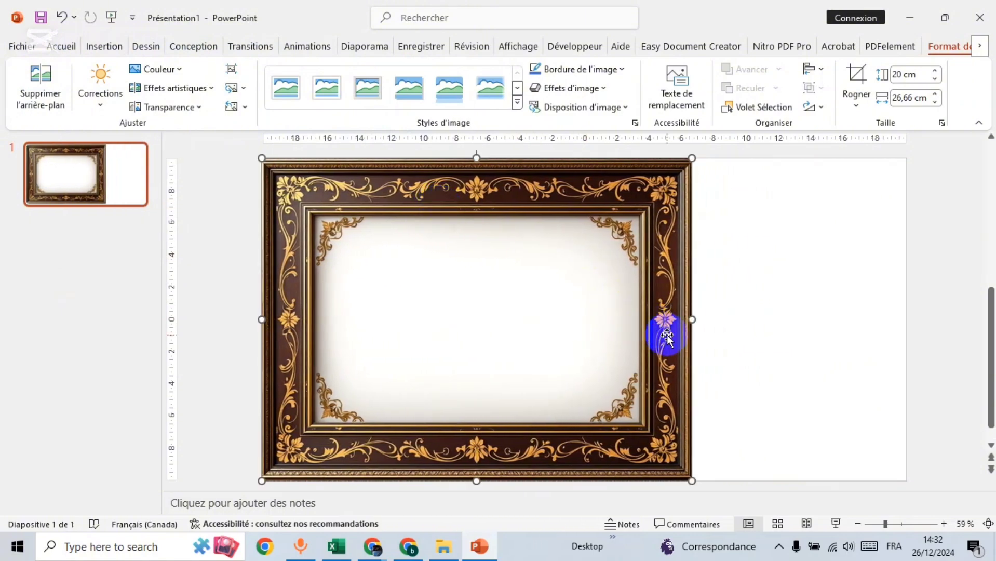
pyautogui.moveTo(693, 317); pyautogui.dragTo(904, 310)
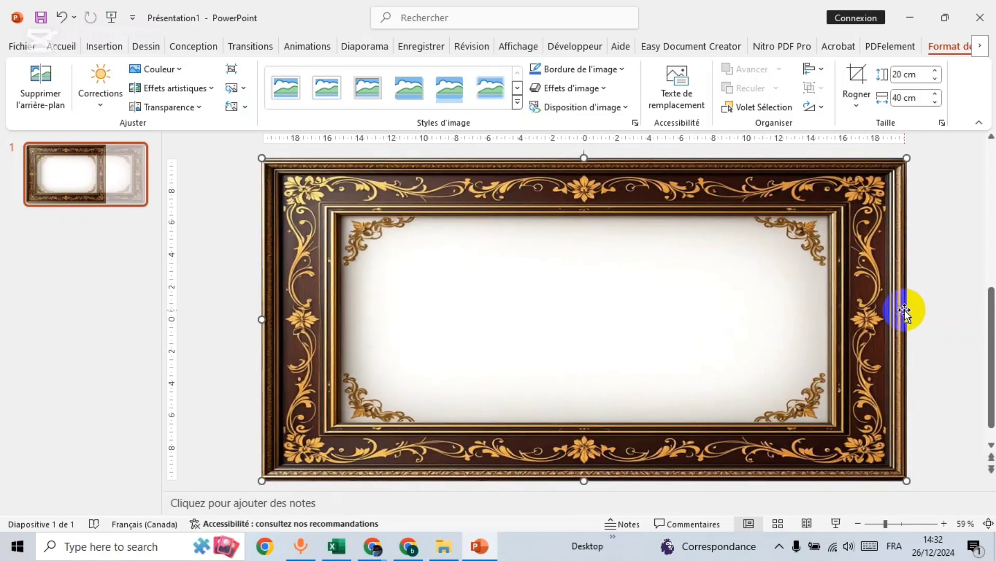
pyautogui.click(942, 292)
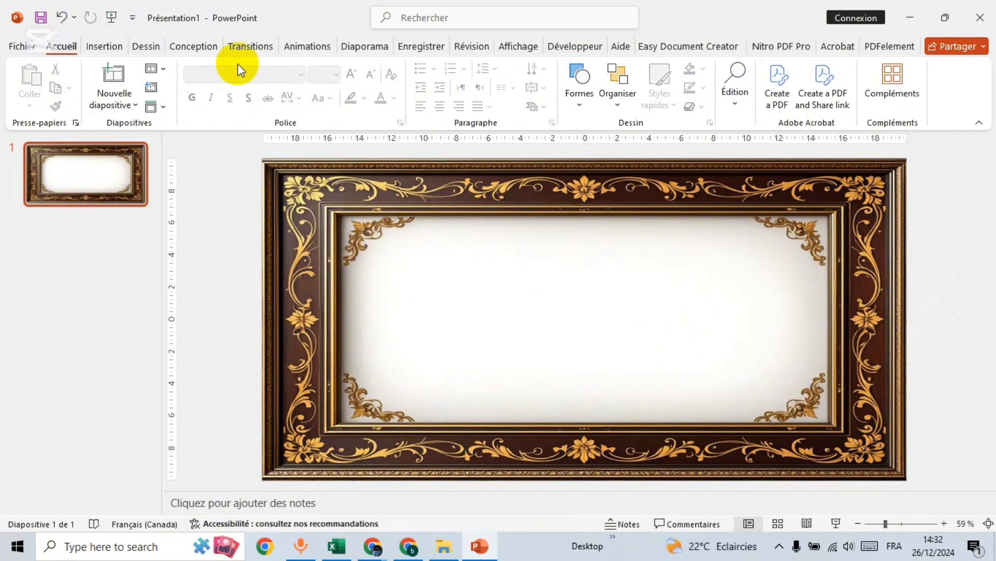
# - Open the custom slide size settings to check the slide's width and height
pyautogui.click(193, 47)
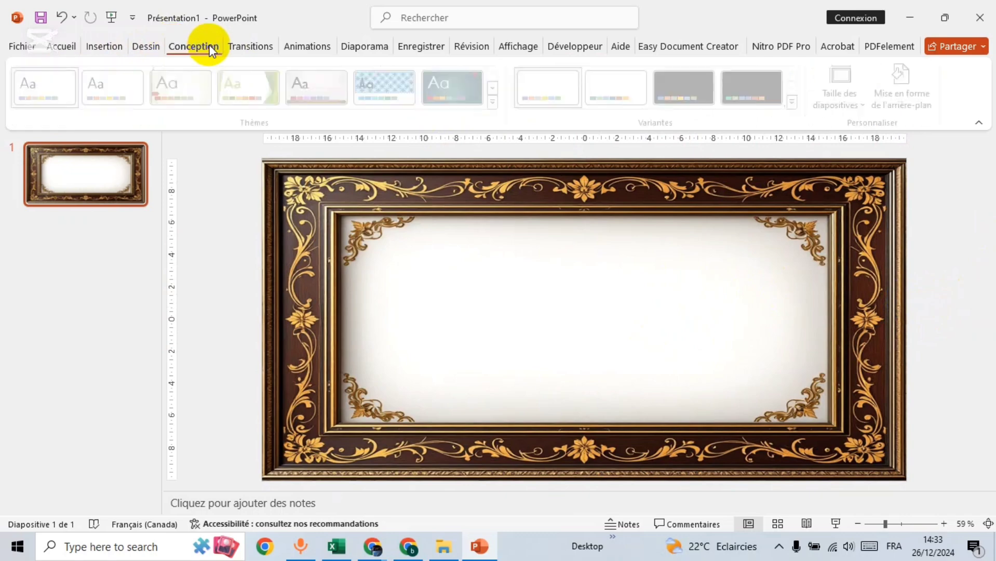
pyautogui.click(852, 100)
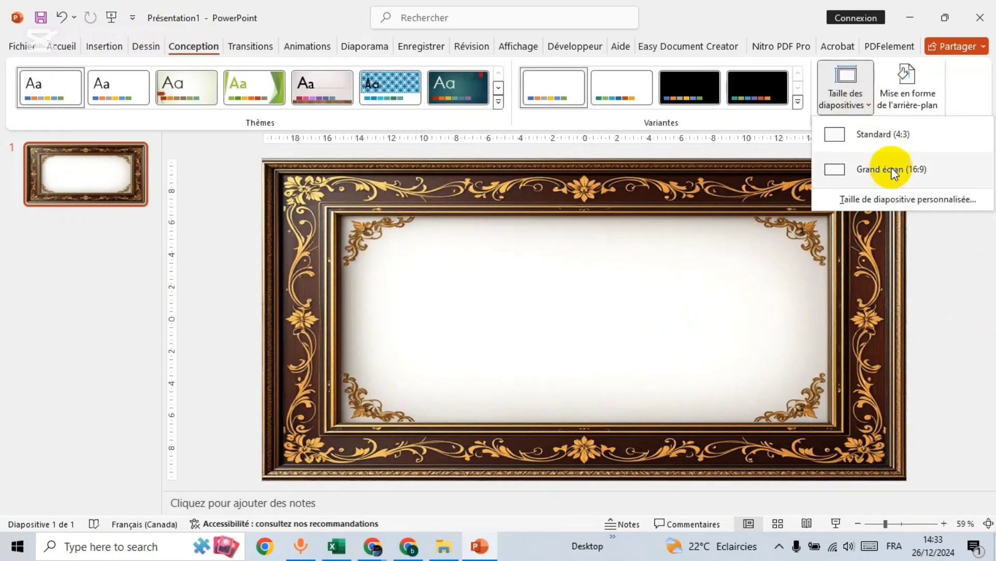
pyautogui.click(894, 199)
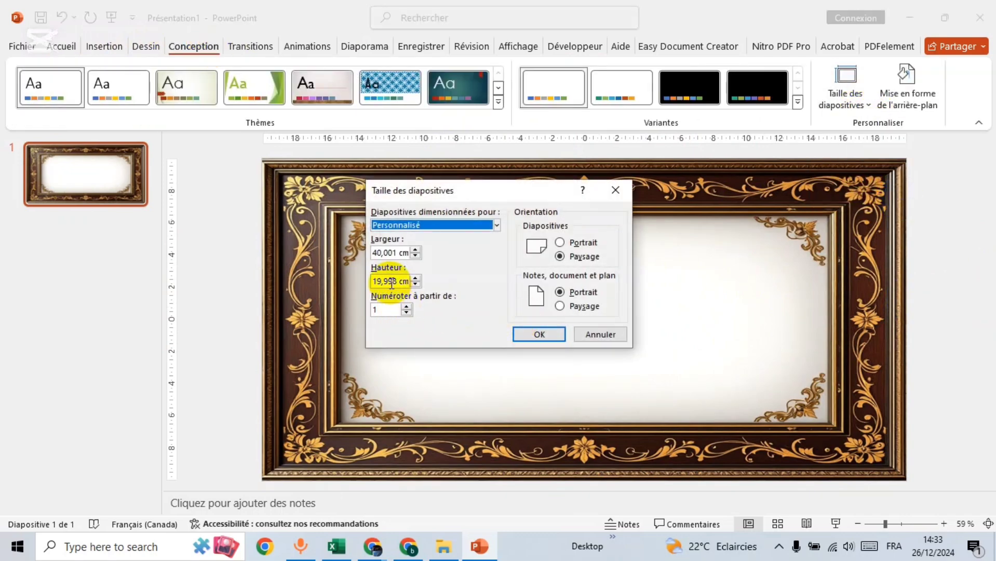